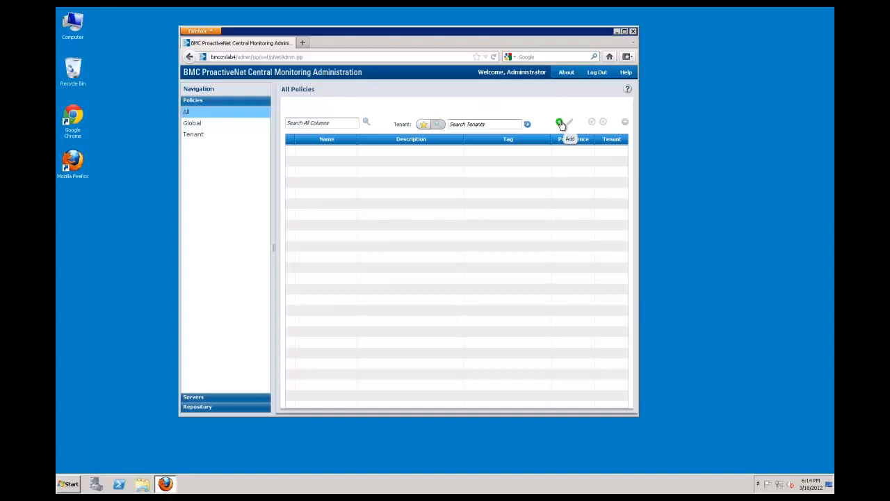
Create a global policy named WindowsOS with the description "Basic Windows OS Monitoring Policy" and the tag WinOS.
{"action": "left_click", "coordinate": [560, 123]}
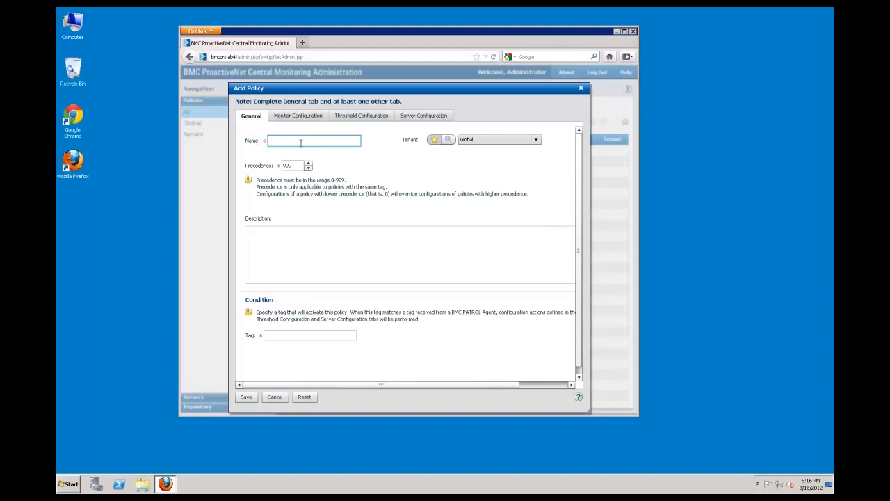
{"action": "type", "text": "WindowsOS"}
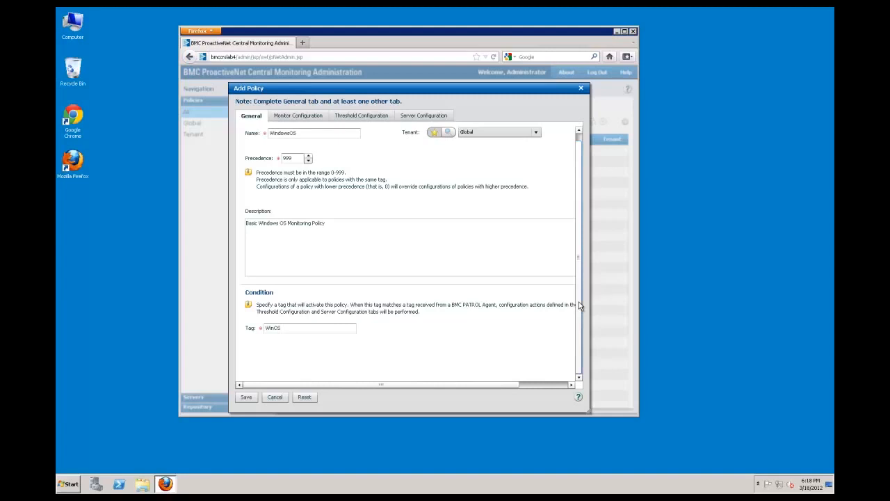
Add the Default Monitoring monitor type for the Microsoft Windows Server solution, version 4.5.00, to the policy's monitor configuration.
{"action": "left_click", "coordinate": [306, 117]}
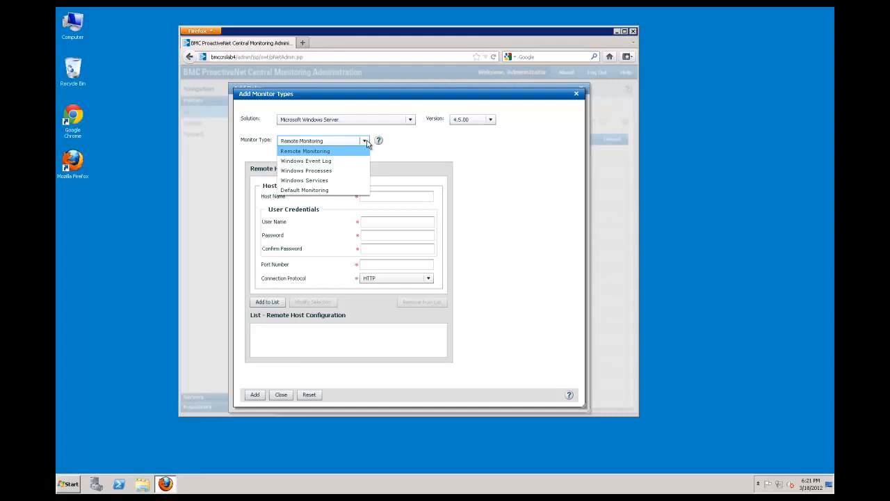
{"action": "left_click", "coordinate": [327, 190]}
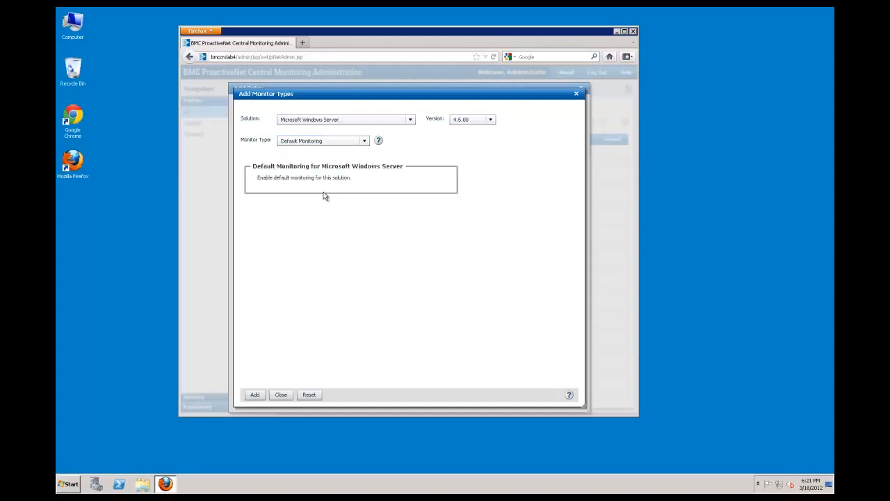
{"action": "left_click", "coordinate": [254, 396]}
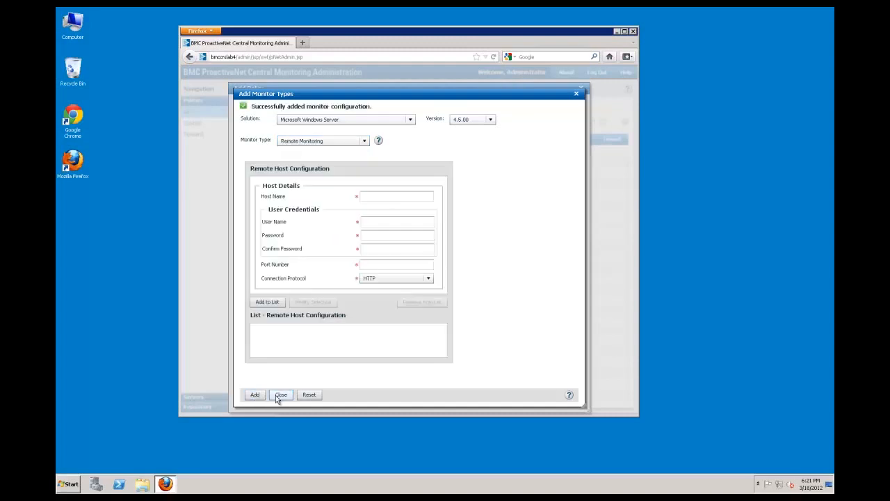
{"action": "left_click", "coordinate": [278, 396]}
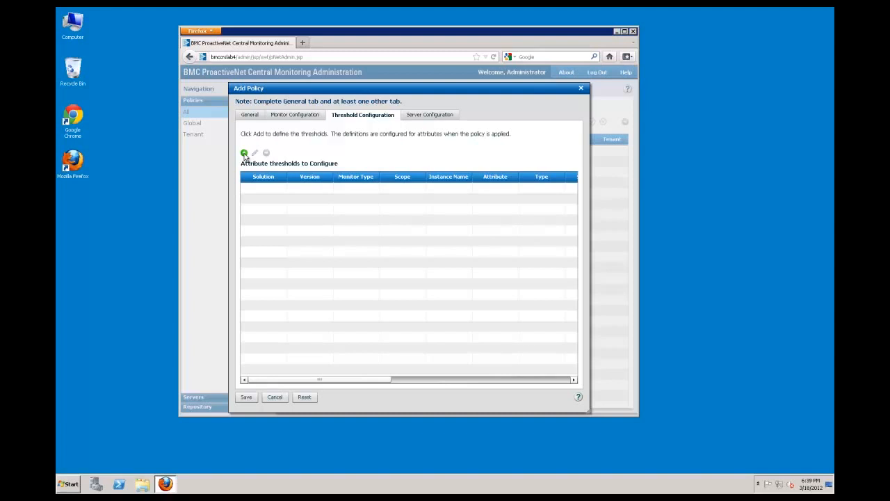
Start a new policy threshold for the Microsoft Windows Server solution, version 4.5.00, with the Processor monitor type.
{"action": "left_click", "coordinate": [244, 153]}
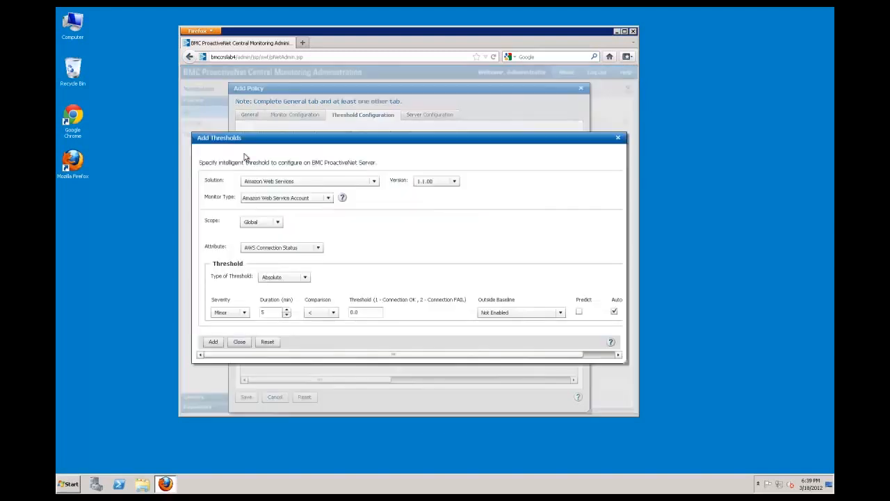
{"action": "left_click", "coordinate": [329, 197]}
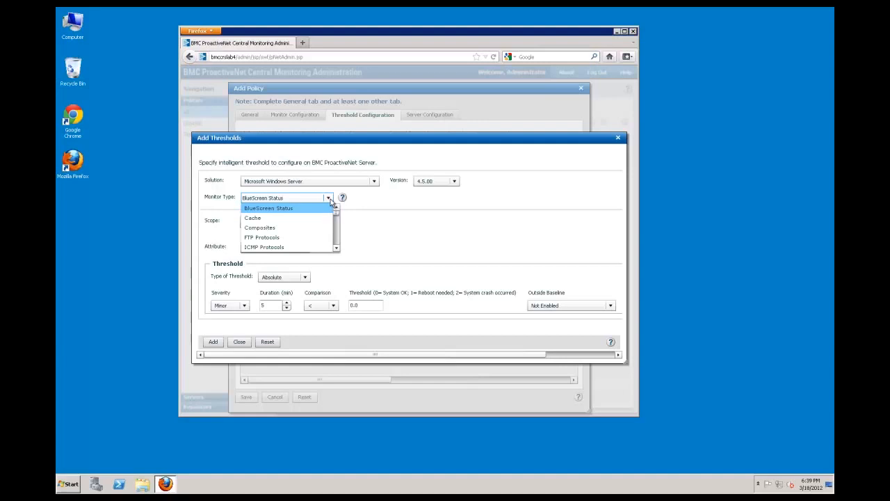
{"action": "scroll", "coordinate": [334, 223], "scroll_direction": "down", "scroll_amount": 5}
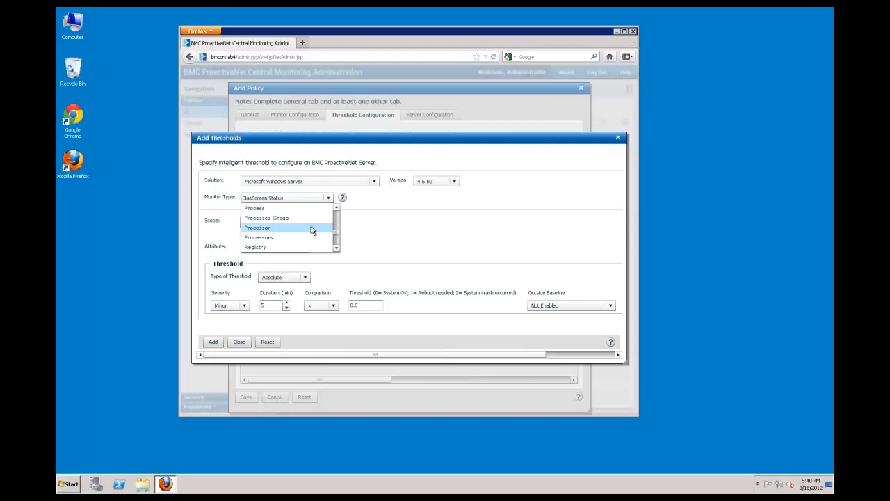
{"action": "left_click", "coordinate": [311, 230]}
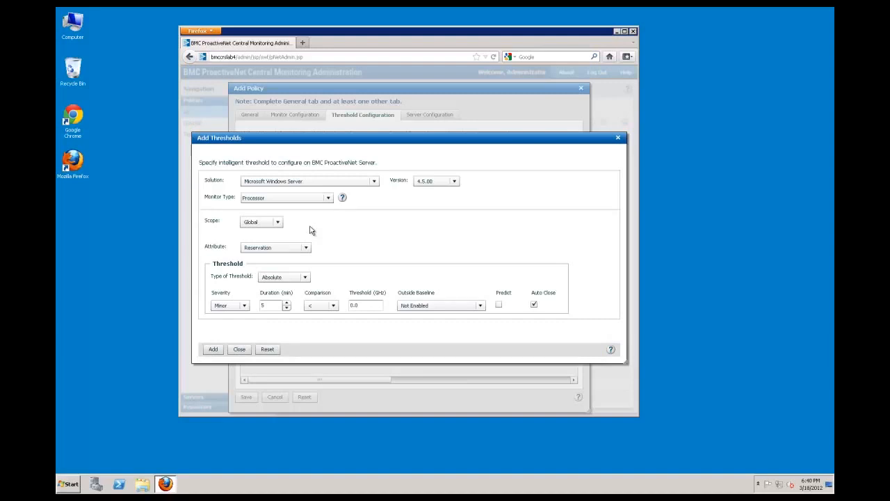
{"action": "left_click", "coordinate": [277, 222]}
{"action": "left_click", "coordinate": [270, 242]}
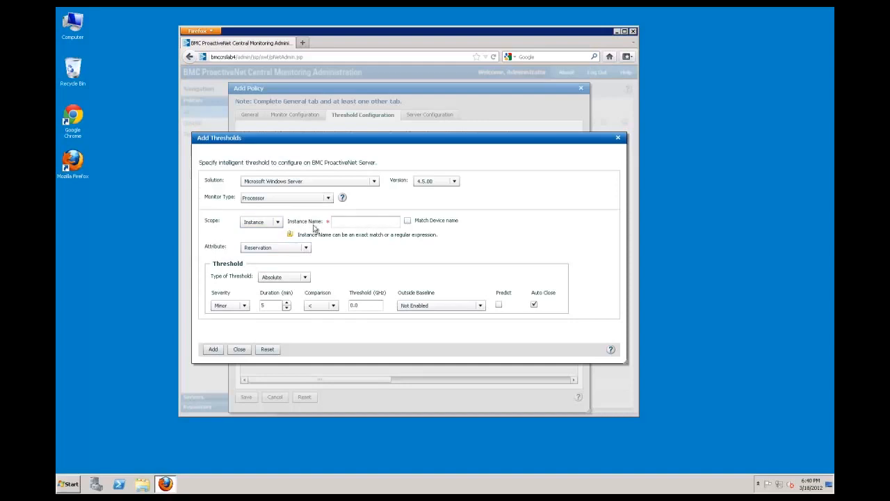
{"action": "left_click", "coordinate": [278, 222]}
{"action": "left_click", "coordinate": [257, 232]}
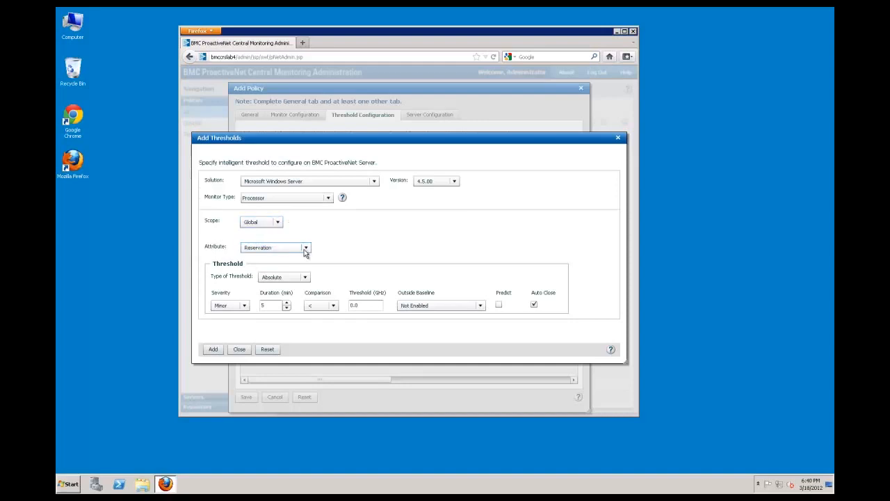
Set the threshold's attribute to Processor Time and its threshold type to Absolute.
{"action": "left_click", "coordinate": [306, 248]}
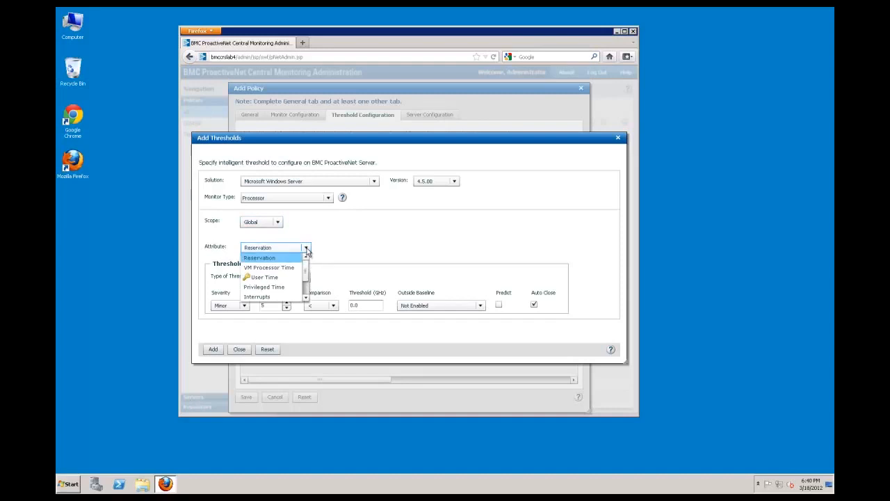
{"action": "scroll", "coordinate": [292, 278], "scroll_direction": "down", "scroll_amount": 1}
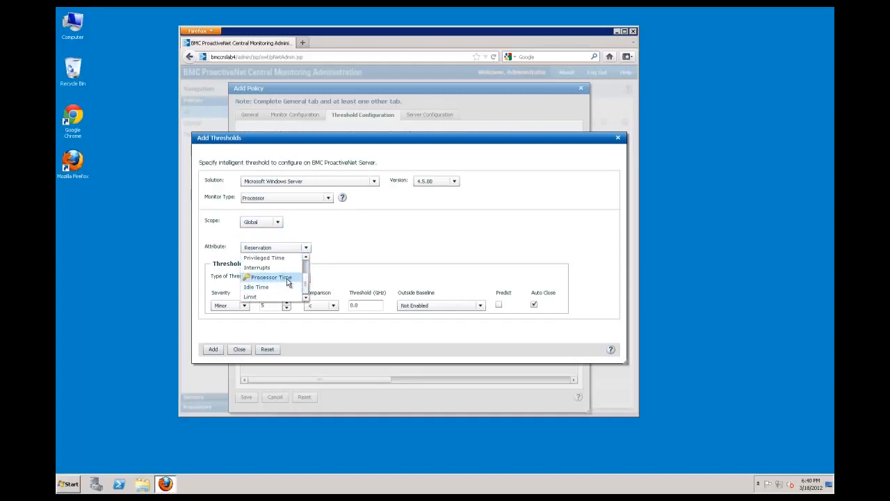
{"action": "left_click", "coordinate": [288, 278]}
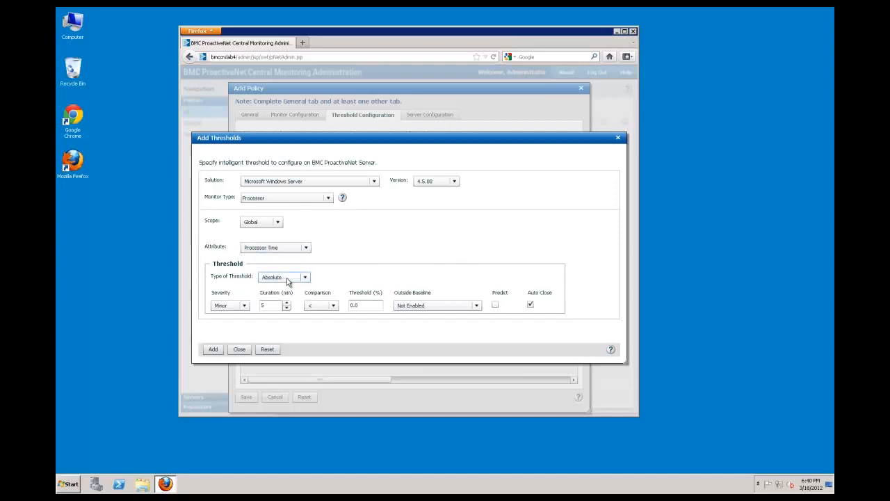
{"action": "left_click", "coordinate": [305, 278]}
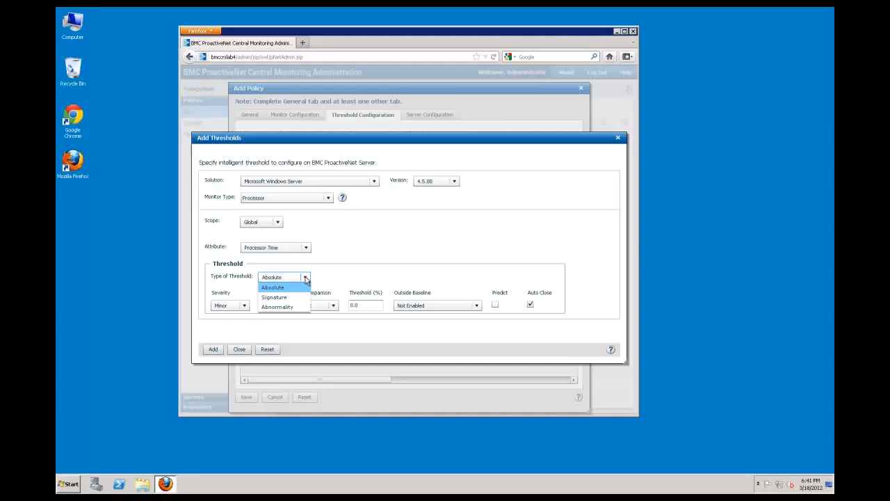
{"action": "left_click", "coordinate": [287, 287]}
Set the threshold to Major severity when Processor Time is > 90%, and add it to the policy.
{"action": "left_click", "coordinate": [244, 305]}
{"action": "left_click", "coordinate": [244, 306]}
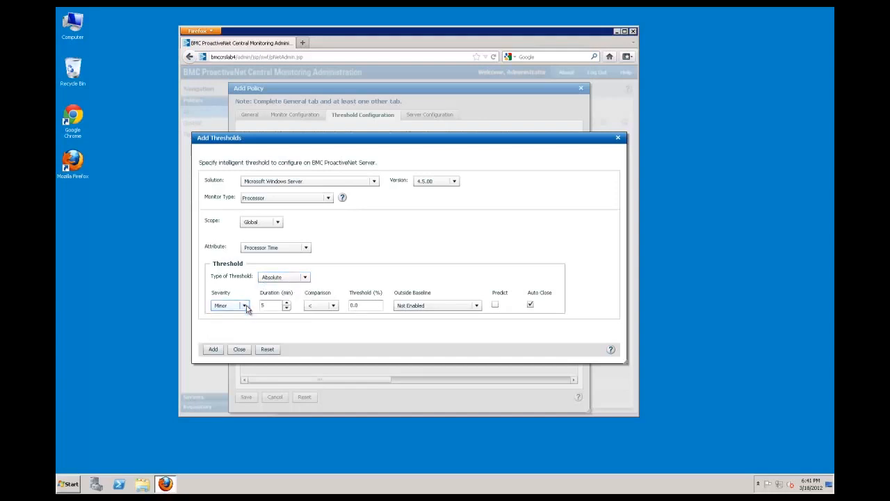
{"action": "left_click", "coordinate": [240, 307]}
{"action": "left_click", "coordinate": [222, 319]}
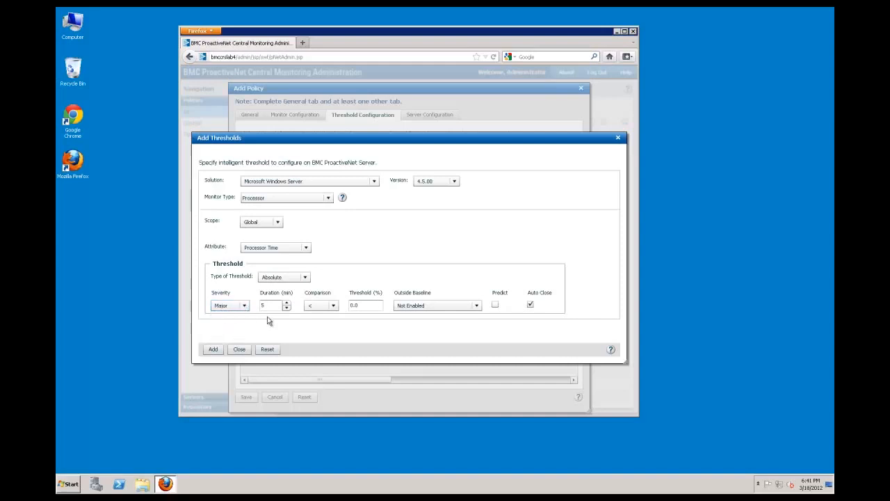
{"action": "left_click", "coordinate": [334, 306]}
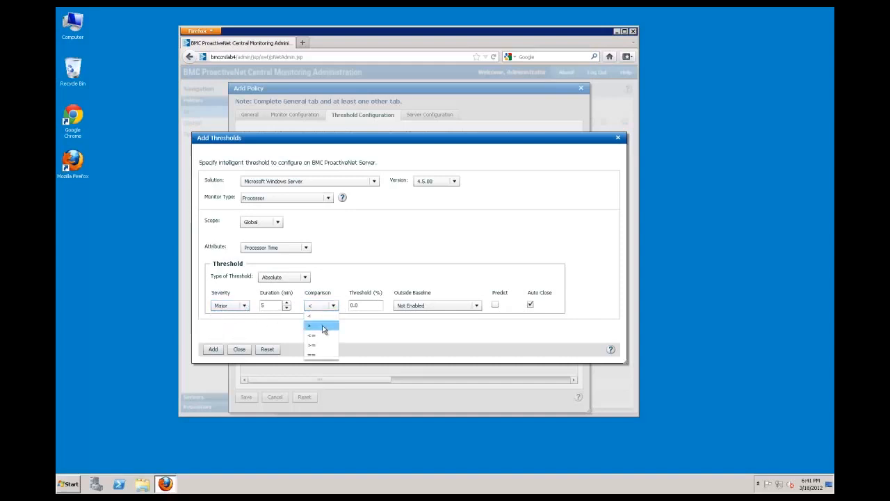
{"action": "left_click", "coordinate": [322, 330]}
{"action": "left_click", "coordinate": [364, 309]}
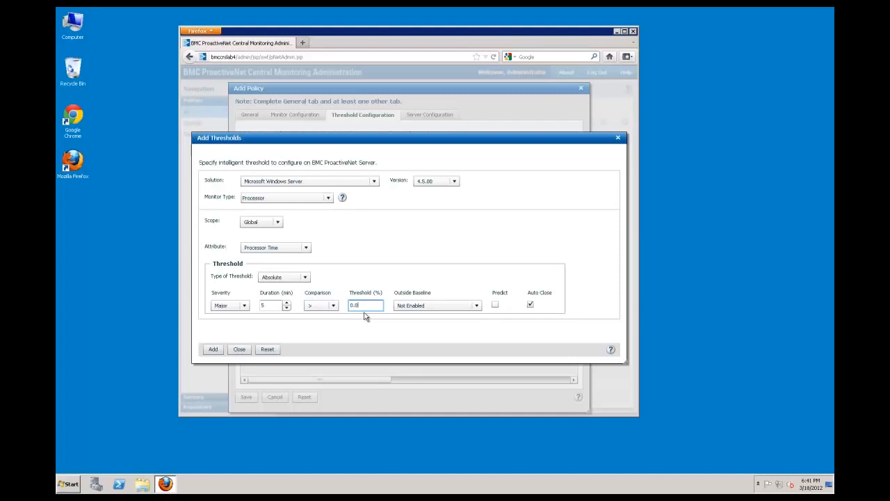
{"action": "type", "text": "90"}
{"action": "left_click", "coordinate": [214, 350]}
{"action": "left_click", "coordinate": [239, 349]}
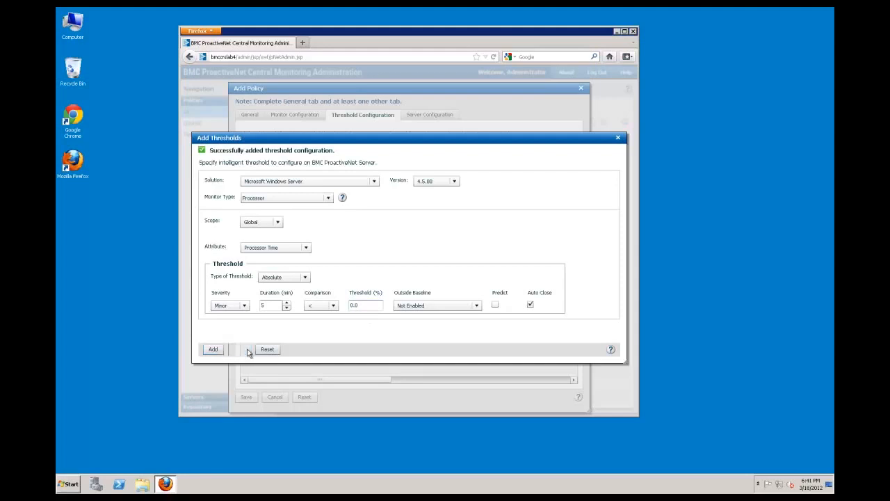
Review the server configuration options, leave them blank and save the new policy.
{"action": "left_click", "coordinate": [424, 115]}
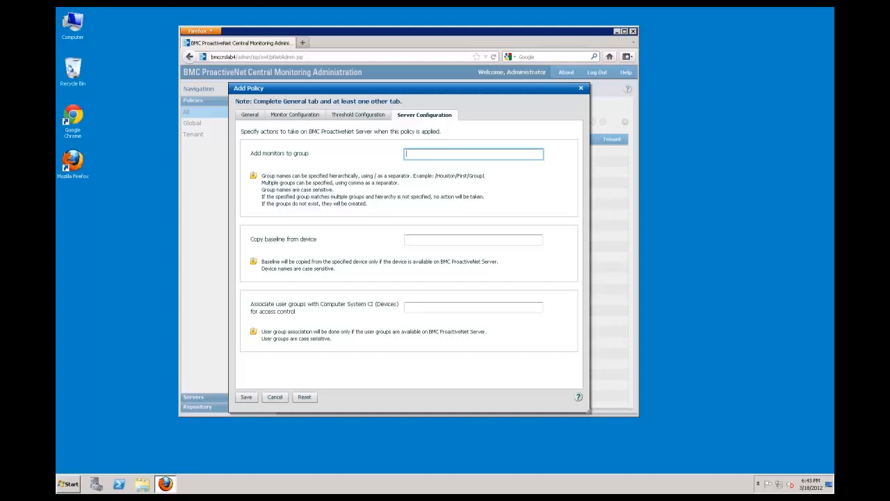
{"action": "left_click", "coordinate": [245, 398]}
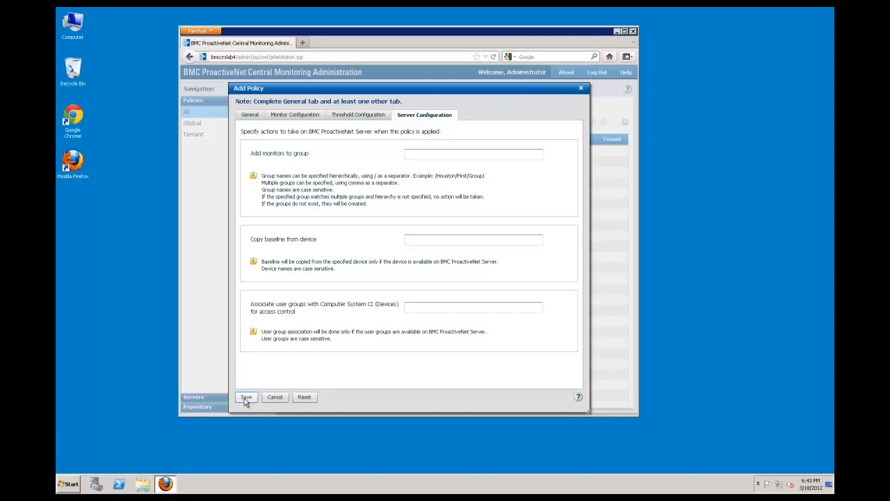